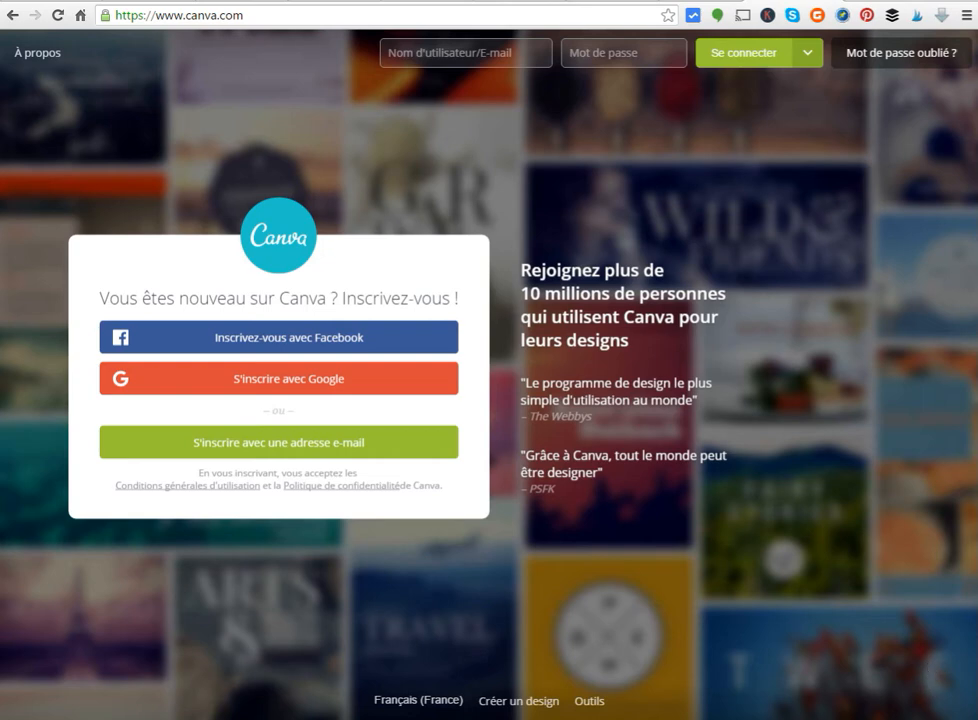
- Sign in to the Canva account with the account e-mail and password
click(306, 452)
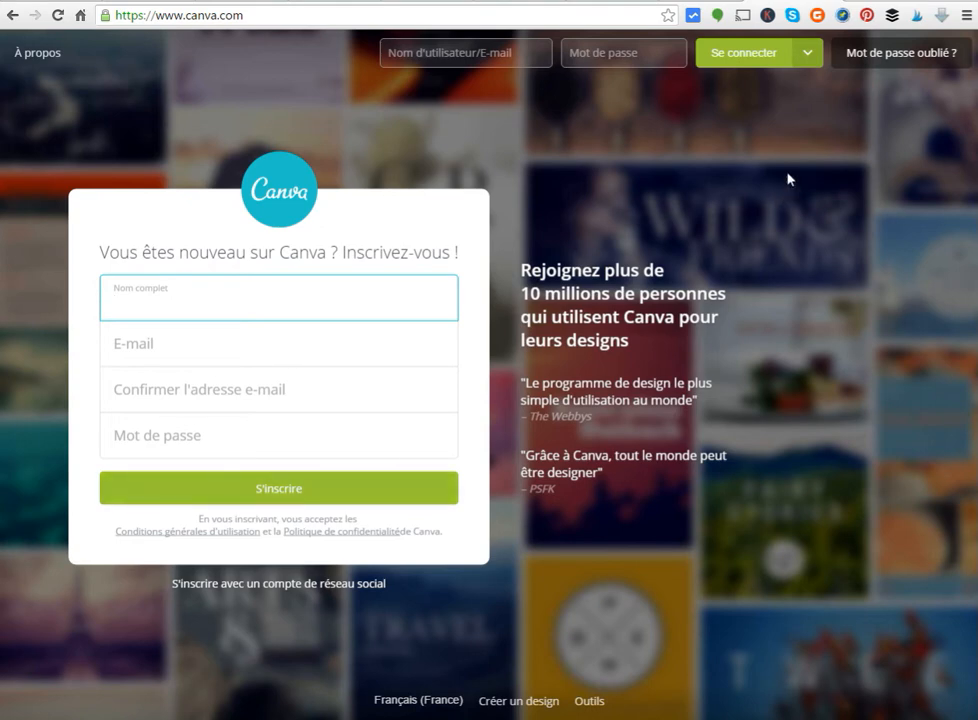
click(766, 57)
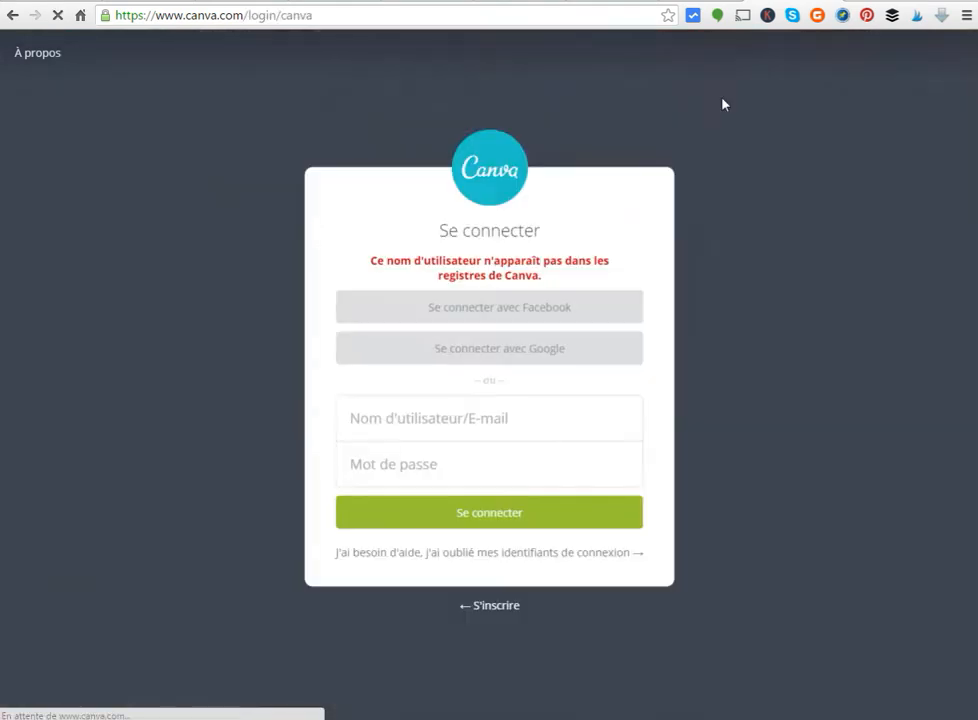
text(e)
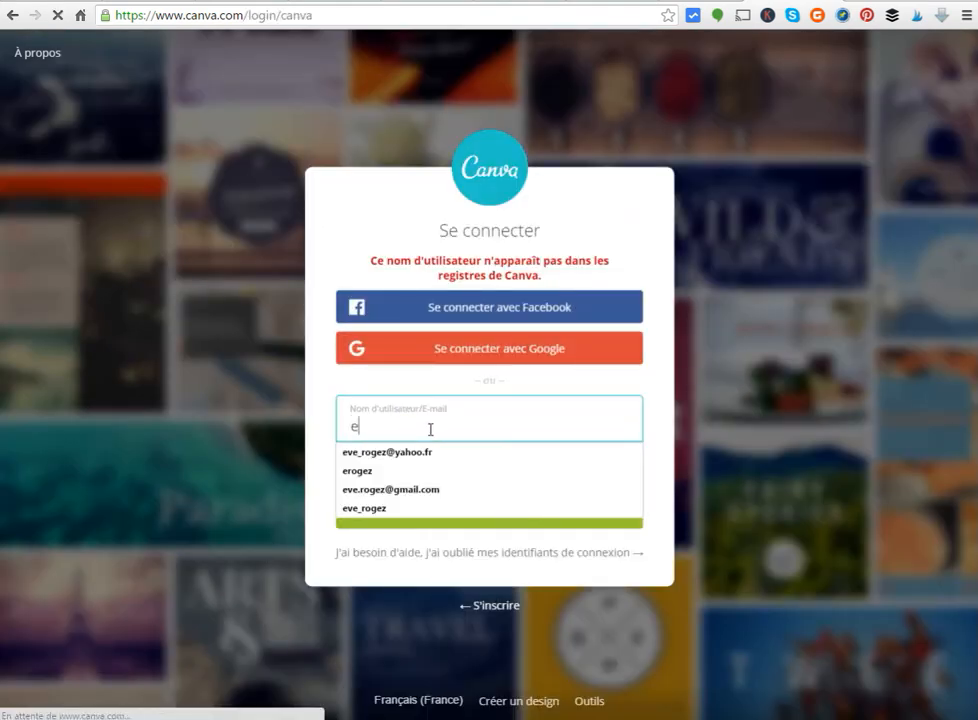
text(v)
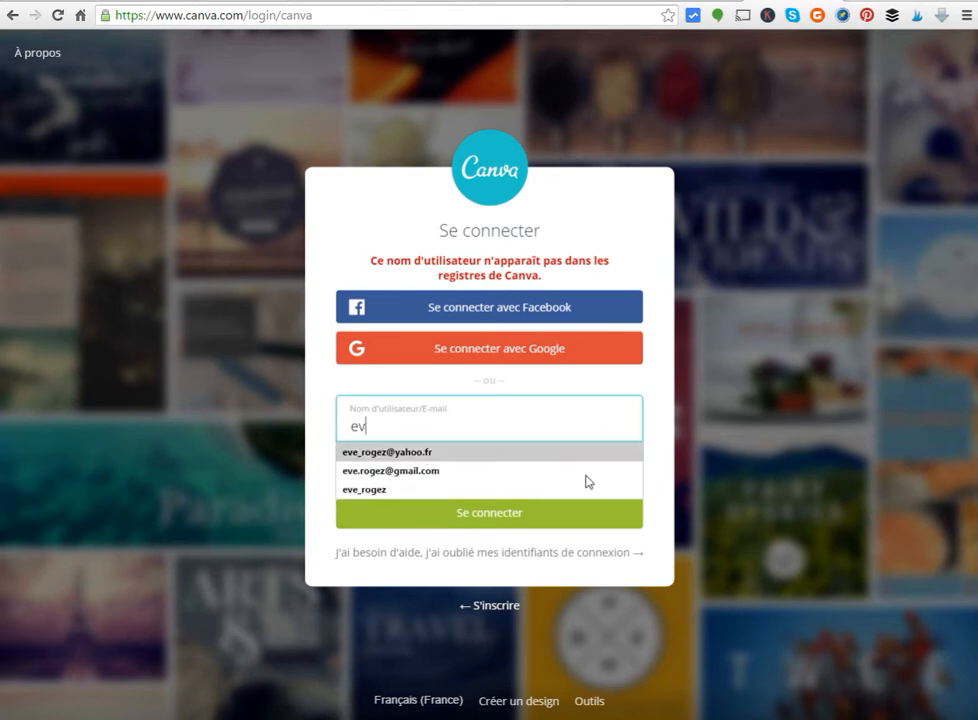
click(474, 452)
click(466, 462)
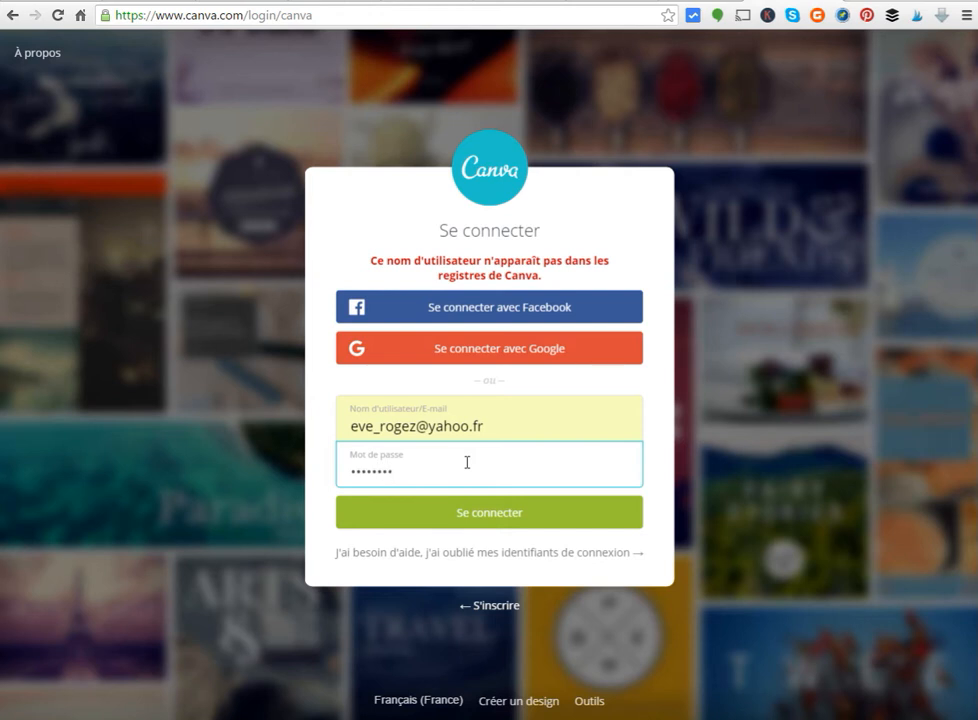
click(497, 518)
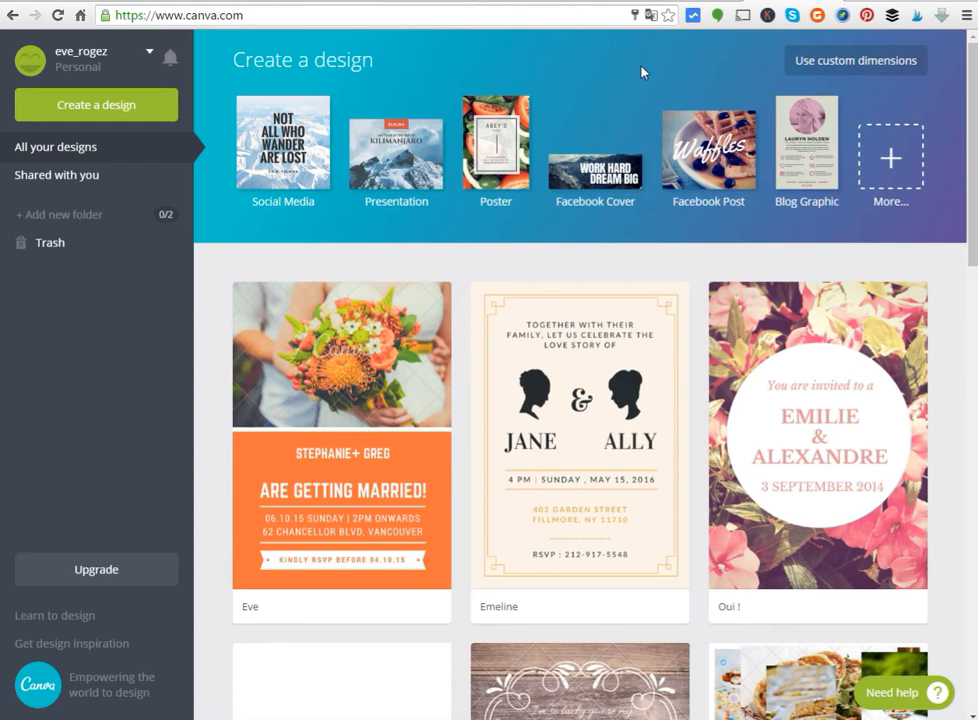
- Browse all available design types and start a new Wedding Invitation from the Events category
click(892, 165)
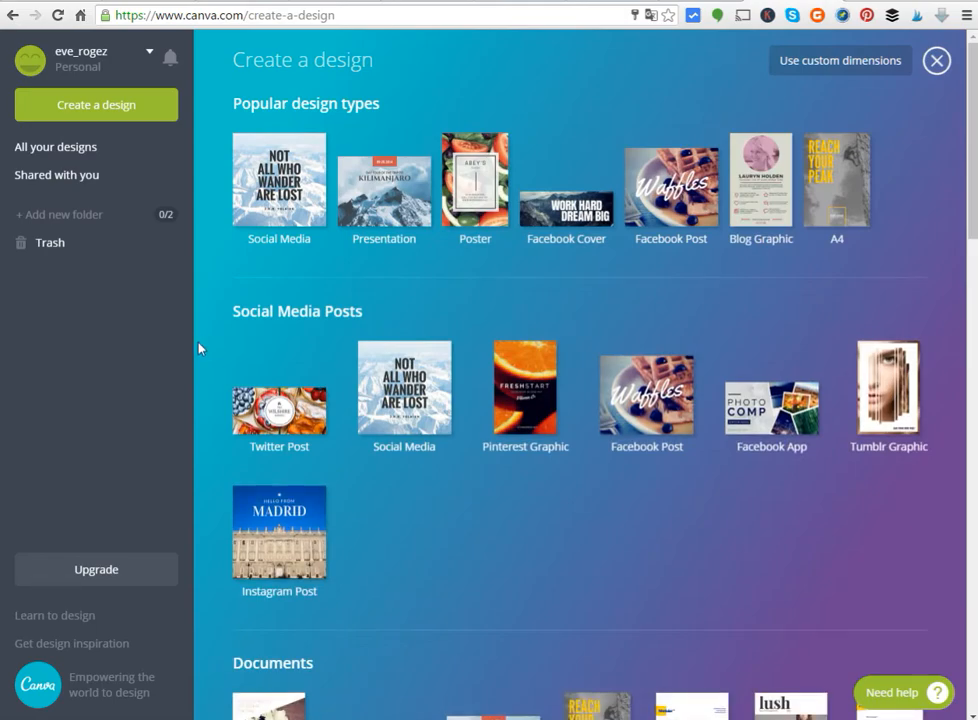
scroll(199, 349, down, 7)
scroll(199, 349, down, 9)
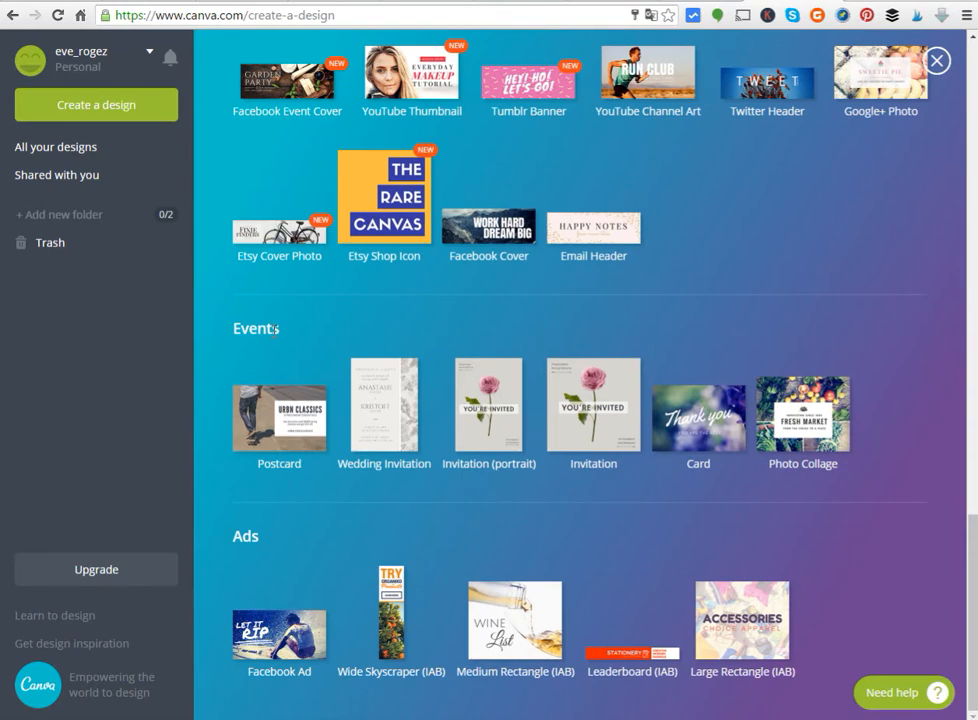
click(381, 418)
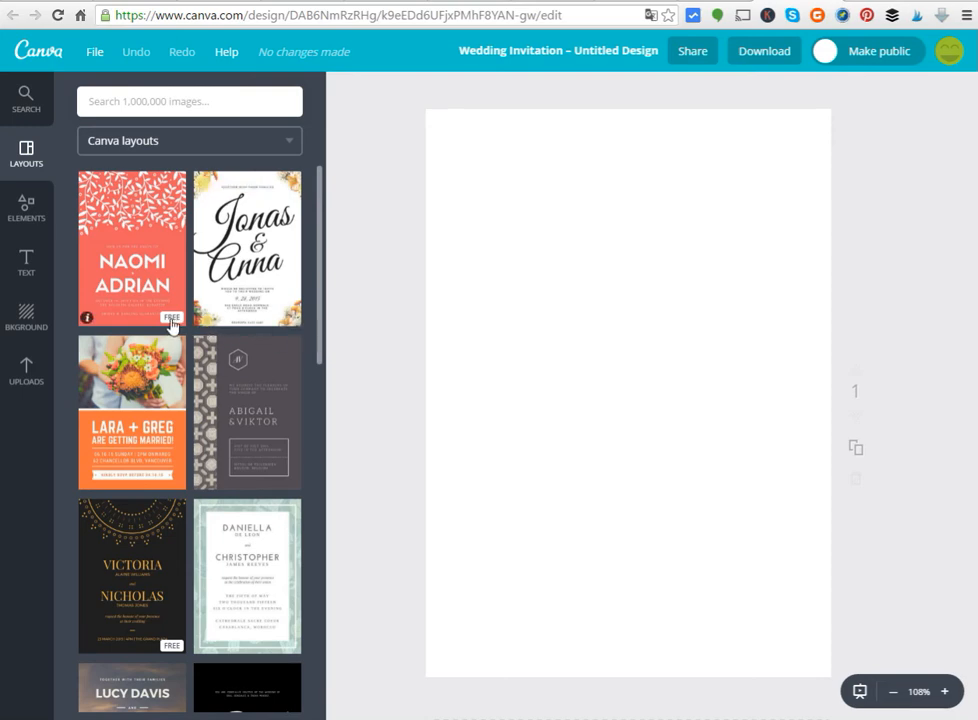
- Apply the white layout with flowers in its corners and delete one letter n from each of the two large script names
click(273, 299)
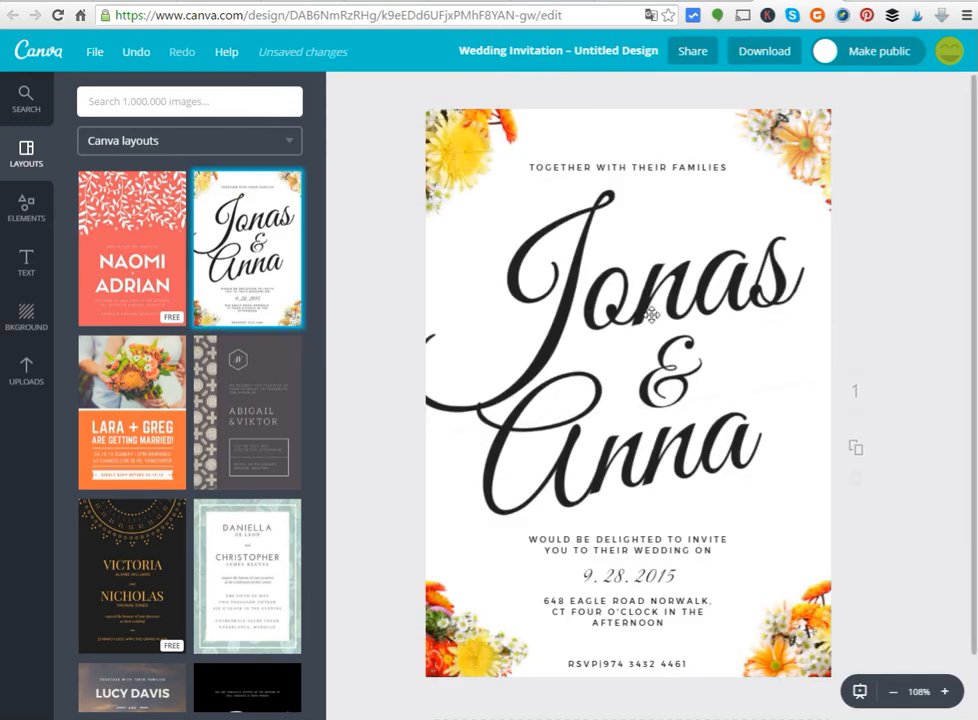
click(630, 304)
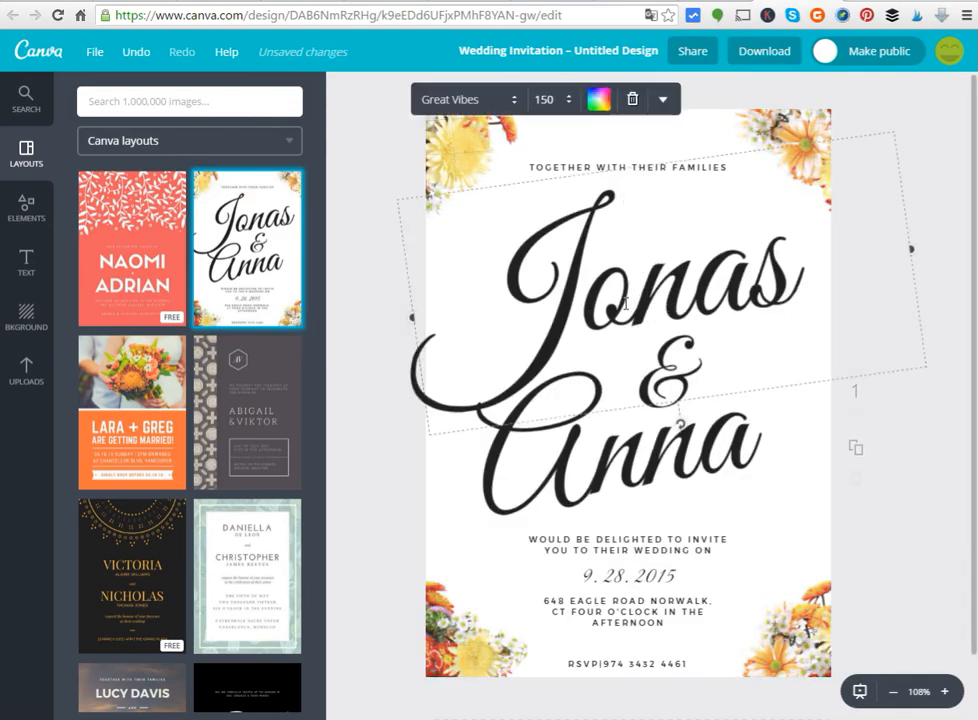
click(626, 304)
key(Delete)
click(641, 455)
click(641, 455)
key(Delete)
click(864, 258)
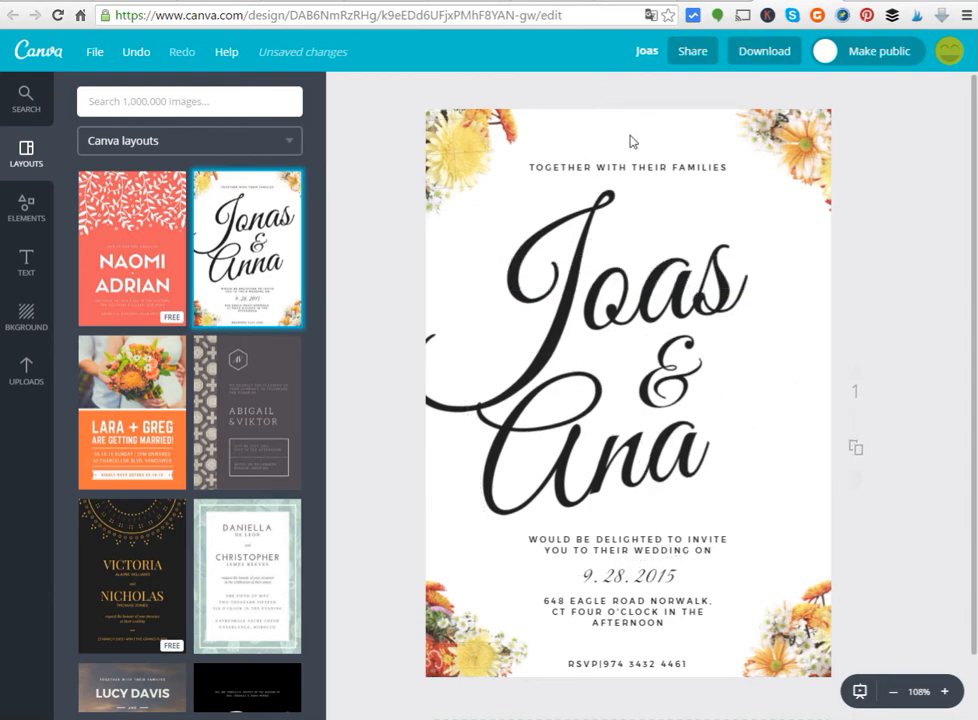
- Check the purchase options for a high-quality PNG download of the invitation and dismiss the purchase dialog
click(773, 55)
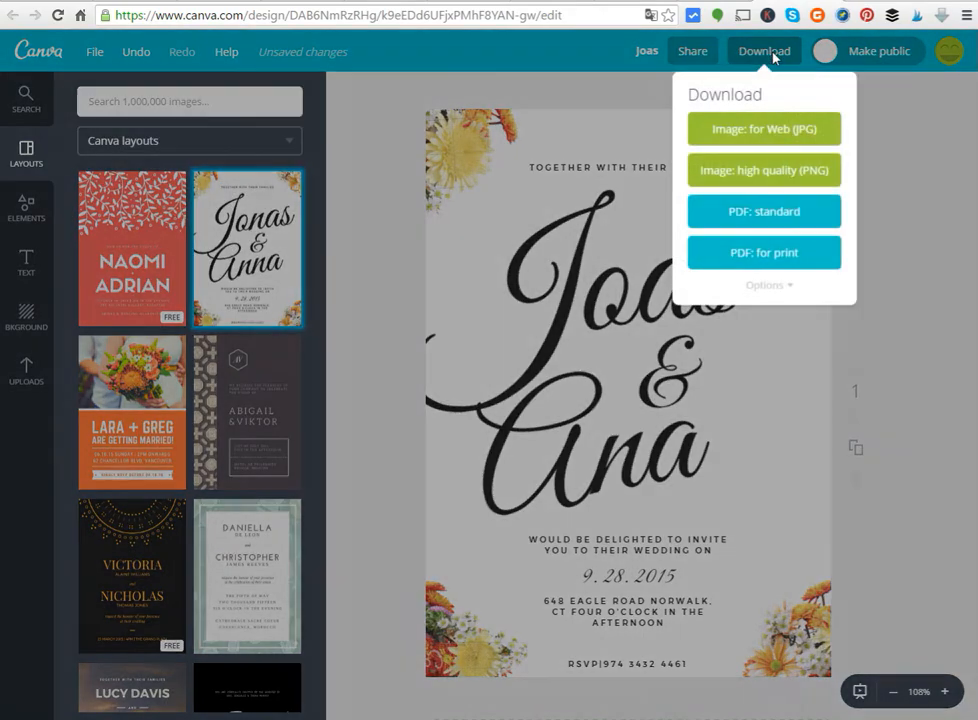
click(768, 186)
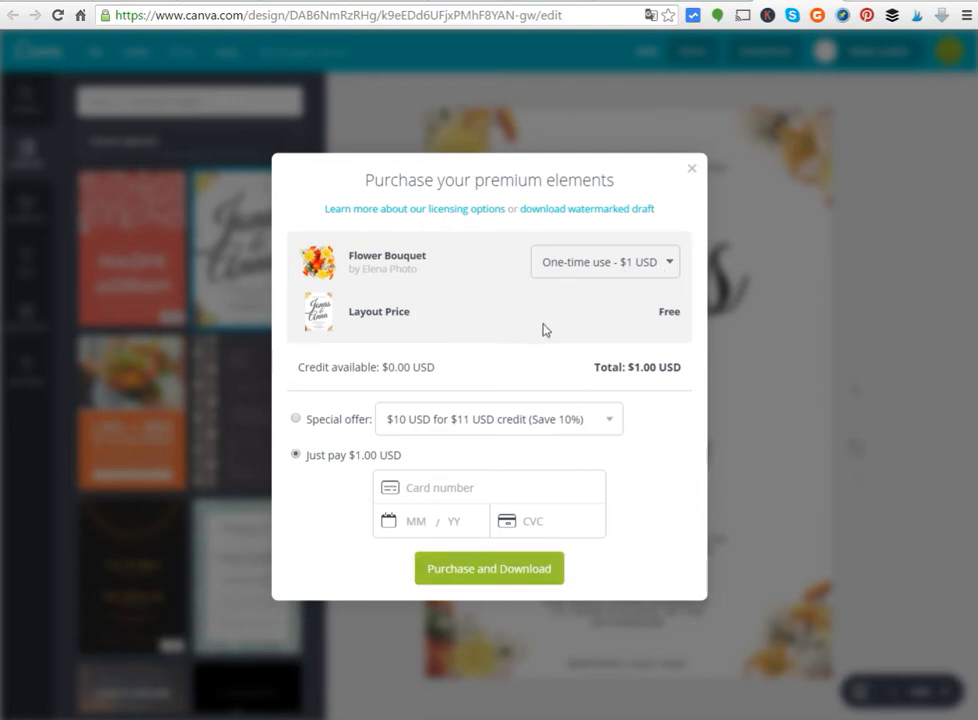
click(691, 169)
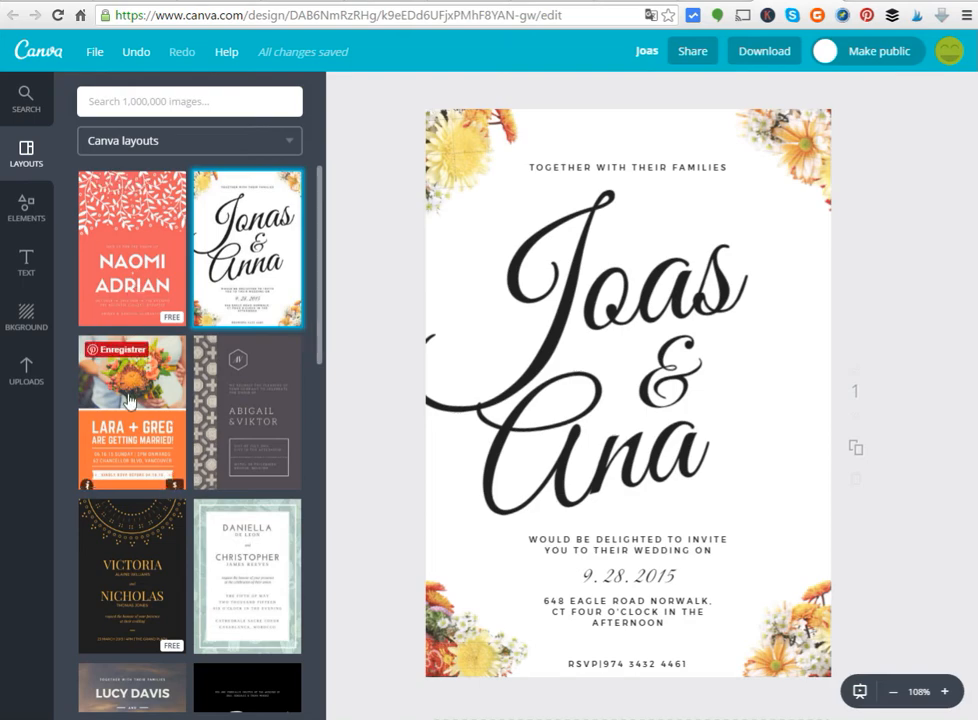
- Apply the orange wedding layout with the bouquet photo and delete that photo from its frame
click(128, 400)
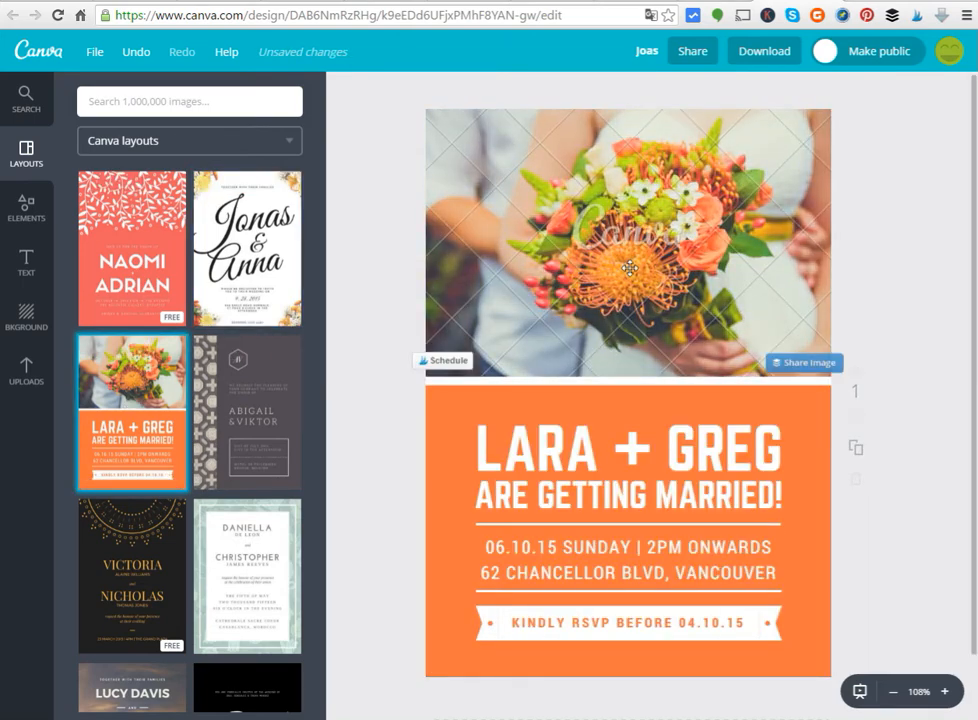
click(613, 349)
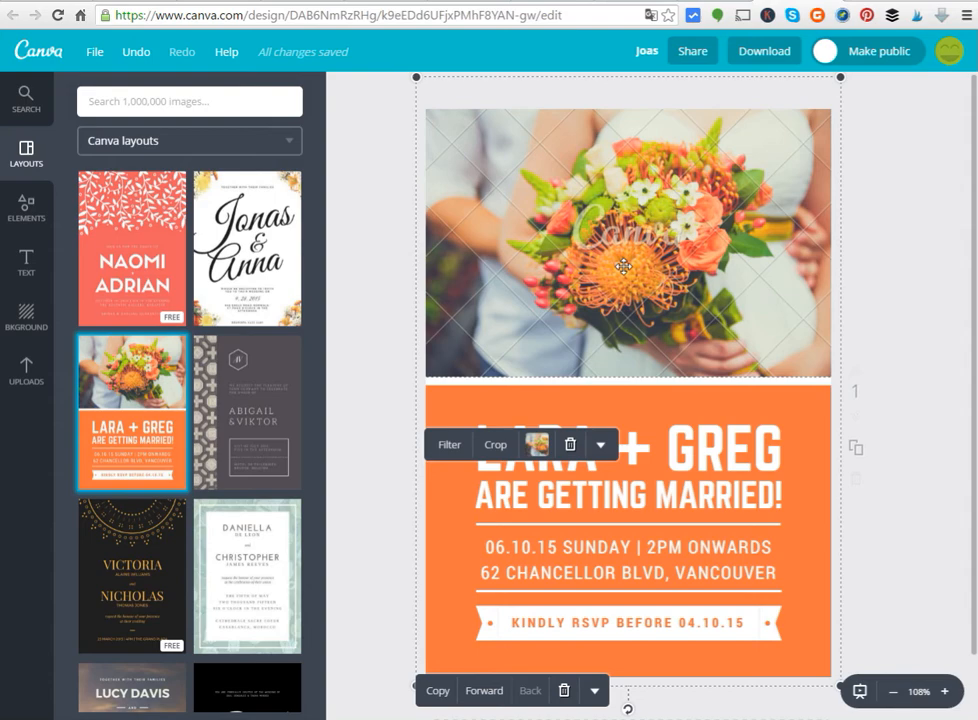
click(570, 446)
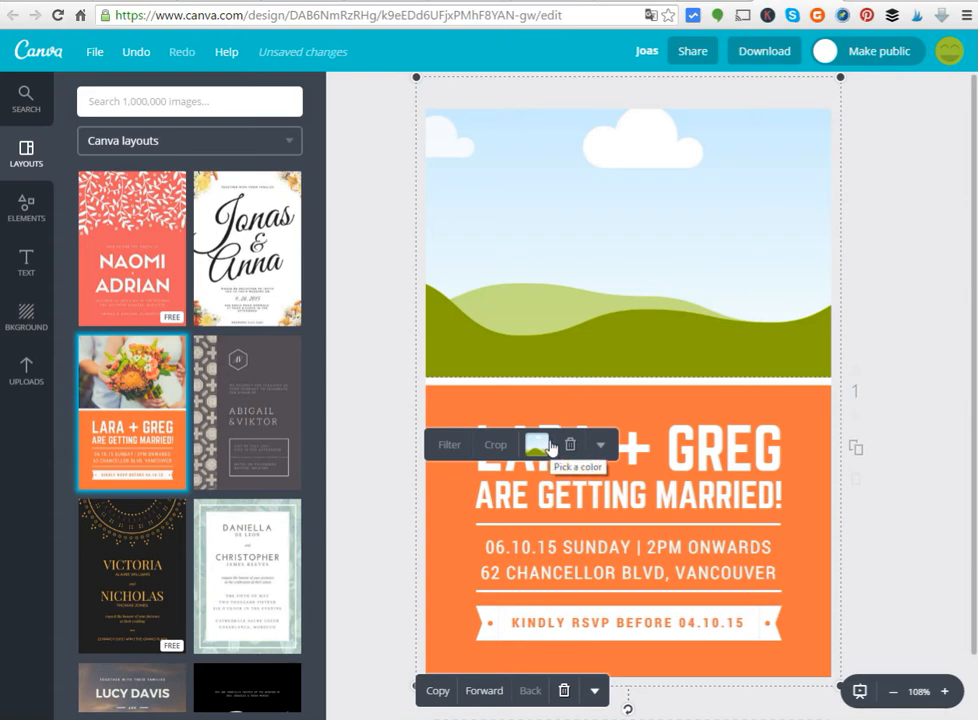
- Fill the empty photo frame in the upper half of the invitation with the uploaded picture of the couple
click(26, 388)
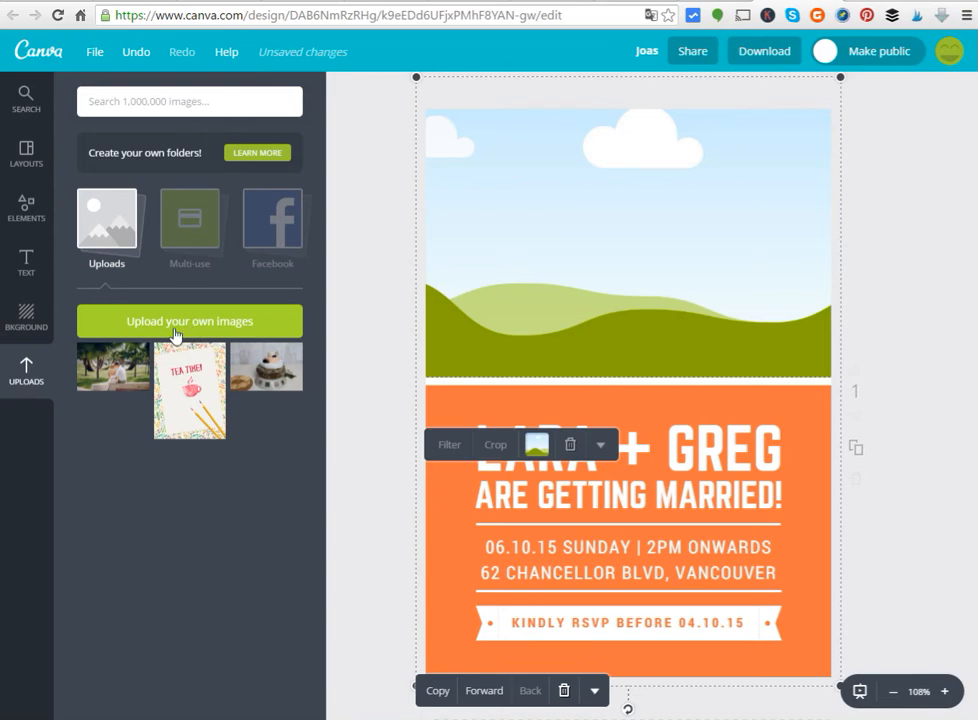
click(110, 370)
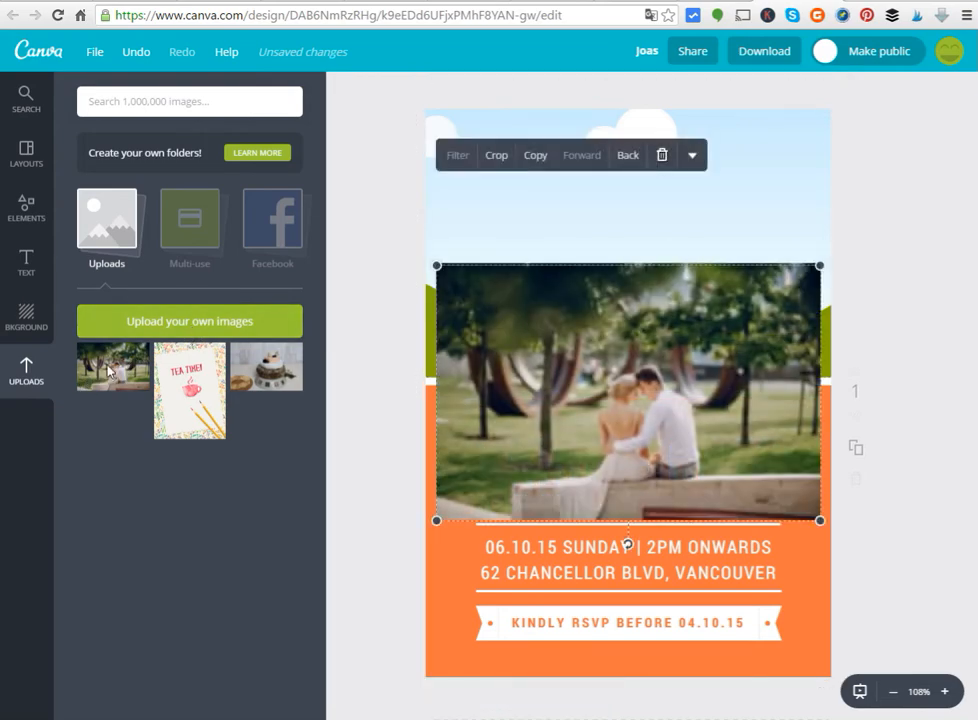
drag(555, 410, 553, 251)
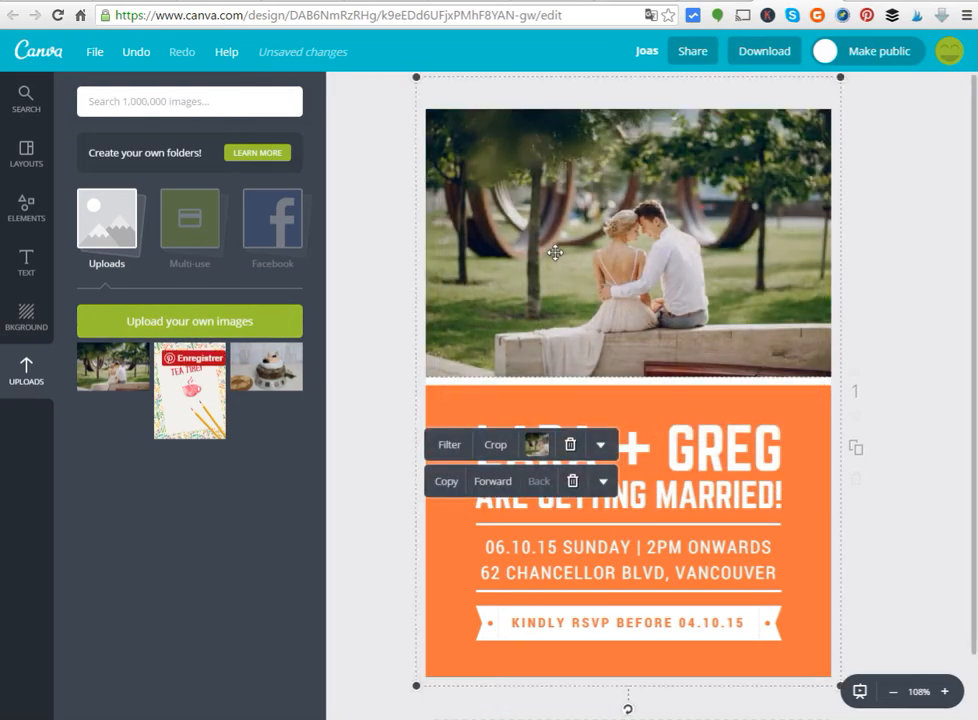
- Replace the first name in the invitation's large heading with the bride's name
click(709, 454)
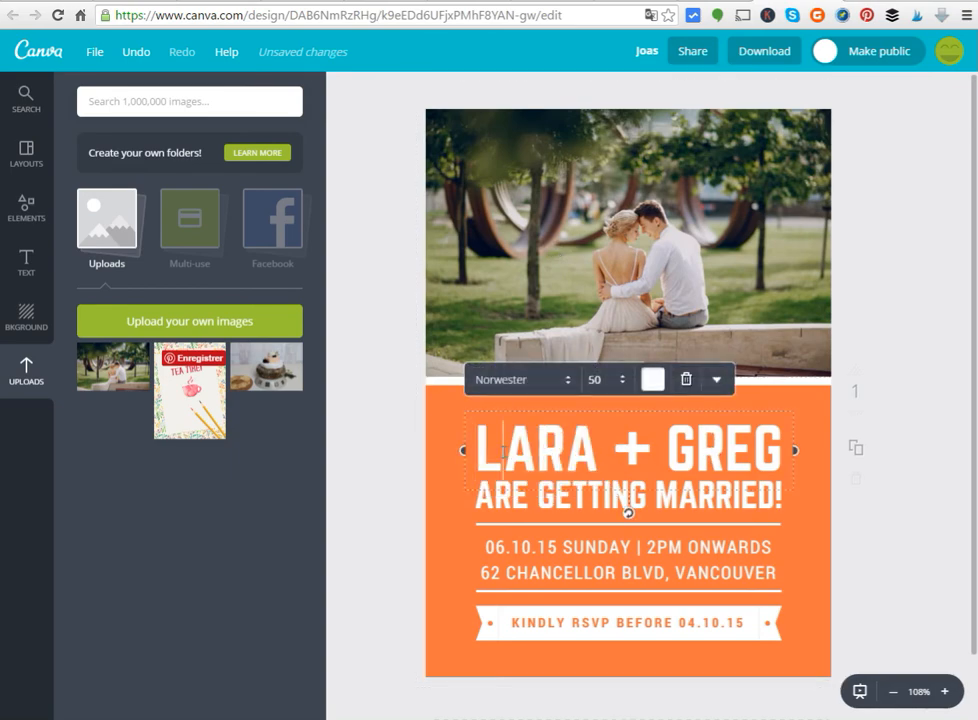
key(Delete)
key(Delete)
key(Delete)
key(Delete)
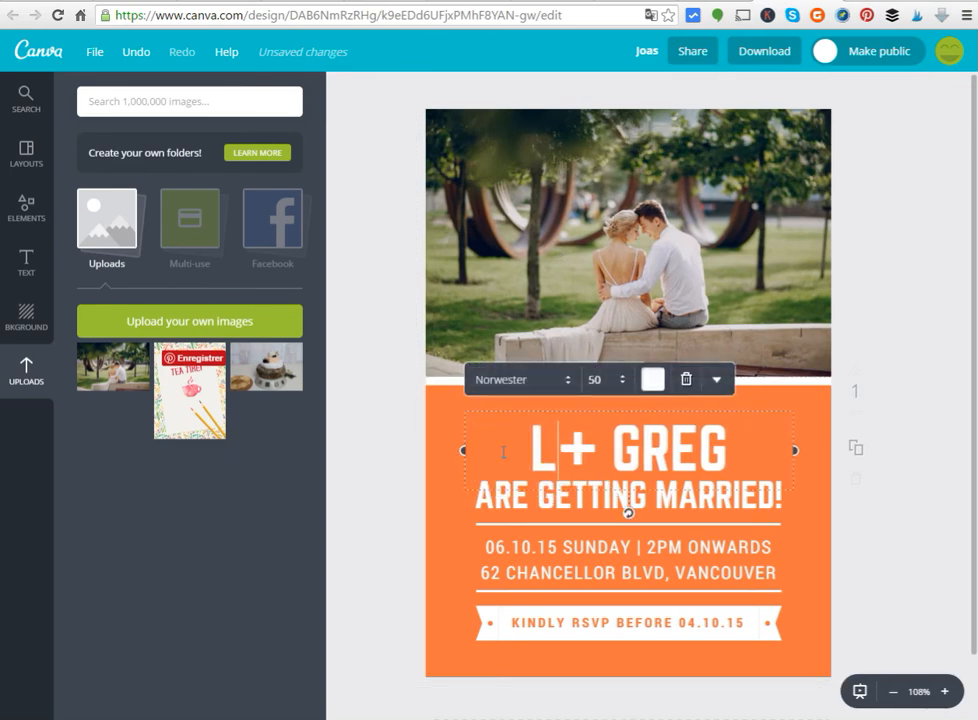
text(ILI)
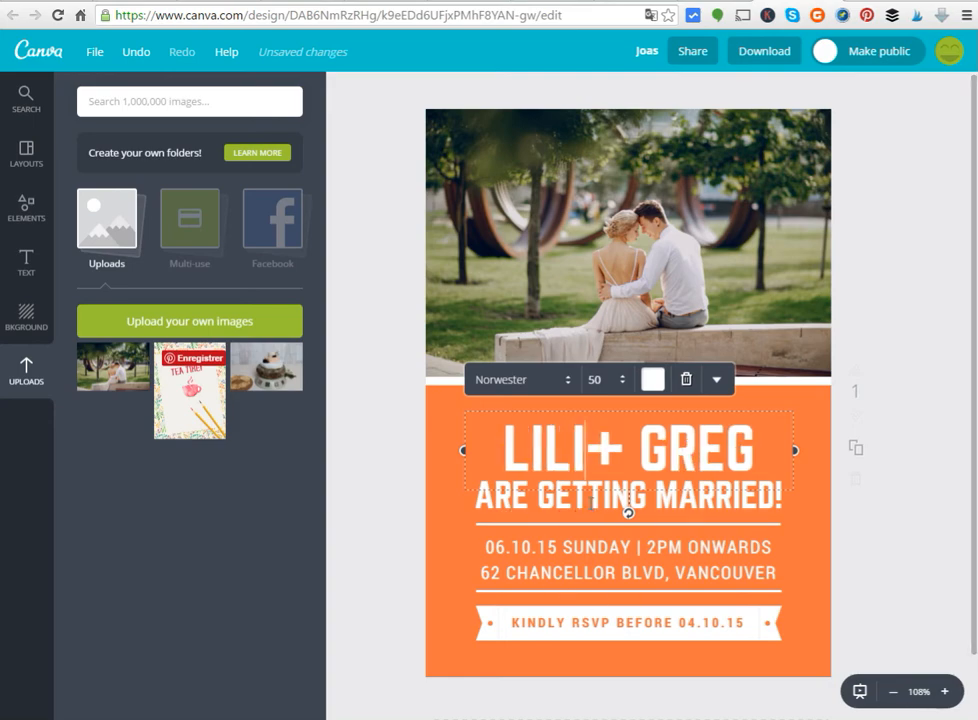
- Replace the line below the couple's names with "VONT SE MARIER"
click(528, 535)
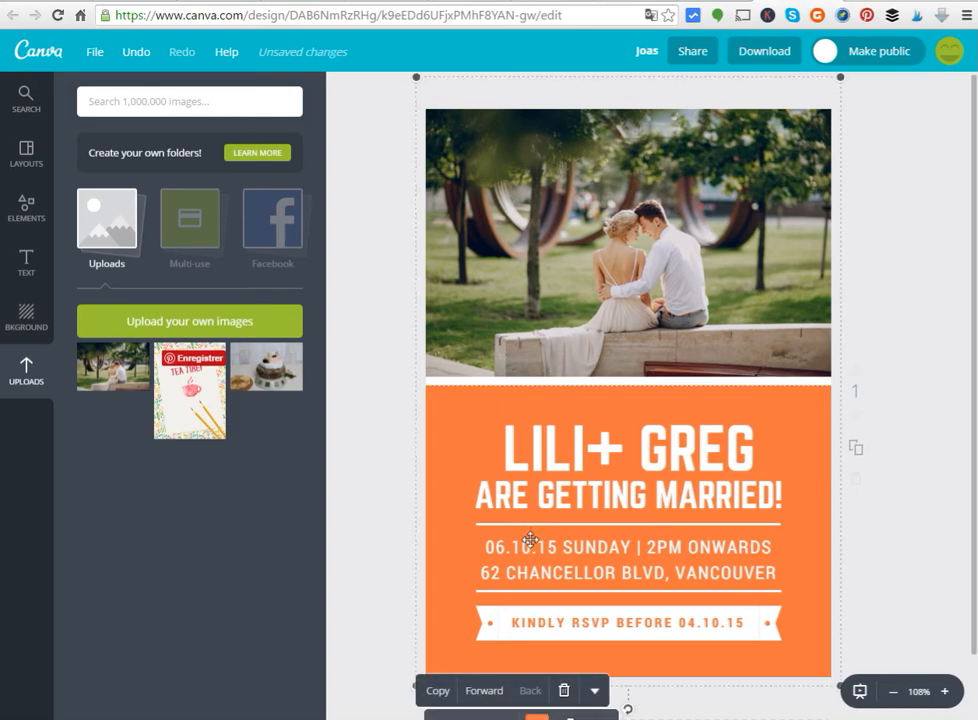
click(537, 488)
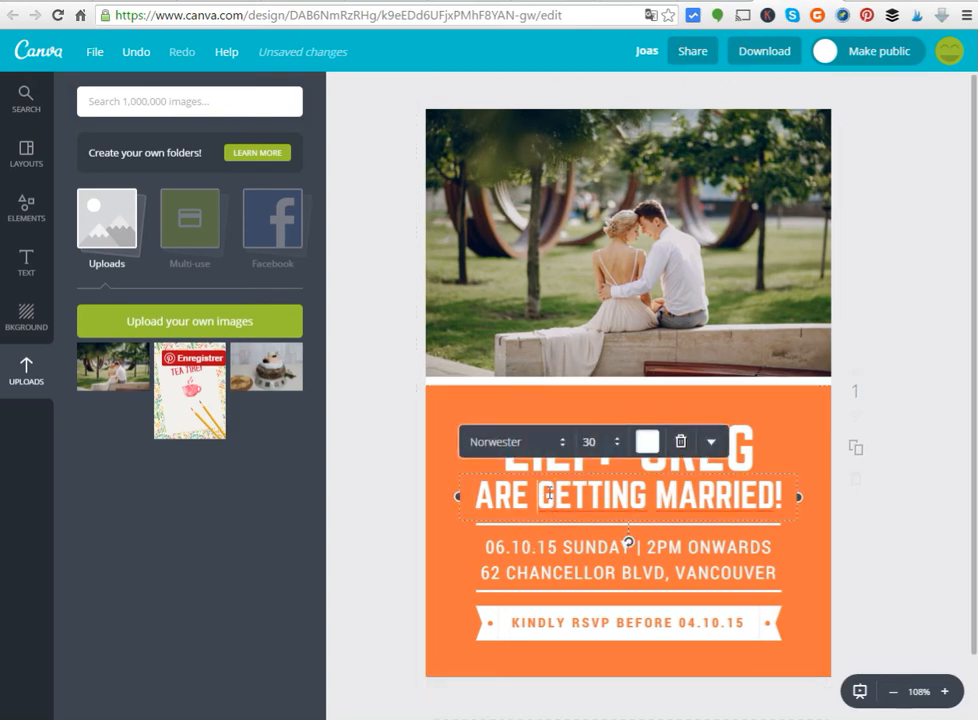
key(Delete)
key(Delete)
key(Delete)
key(Delete)
key(Delete)
key(Delete)
key(Delete)
key(Delete)
key(Delete)
key(Delete)
key(Delete)
key(Delete)
key(Delete)
key(Delete)
key(Delete)
key(Delete)
key(Delete)
key(Delete)
key(Delete)
key(Delete)
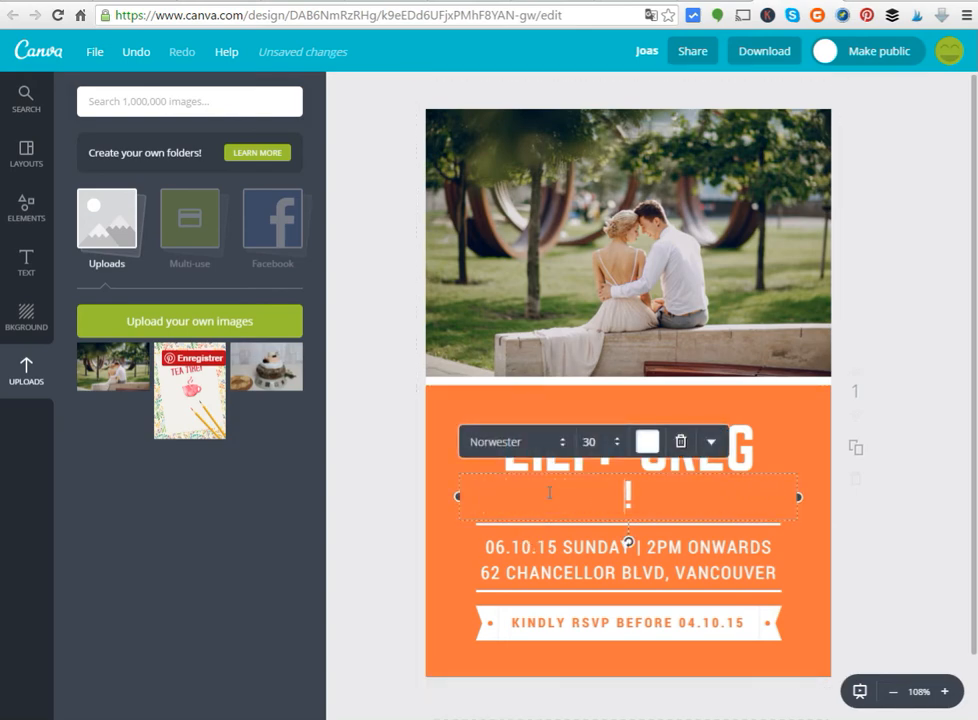
text(VONT)
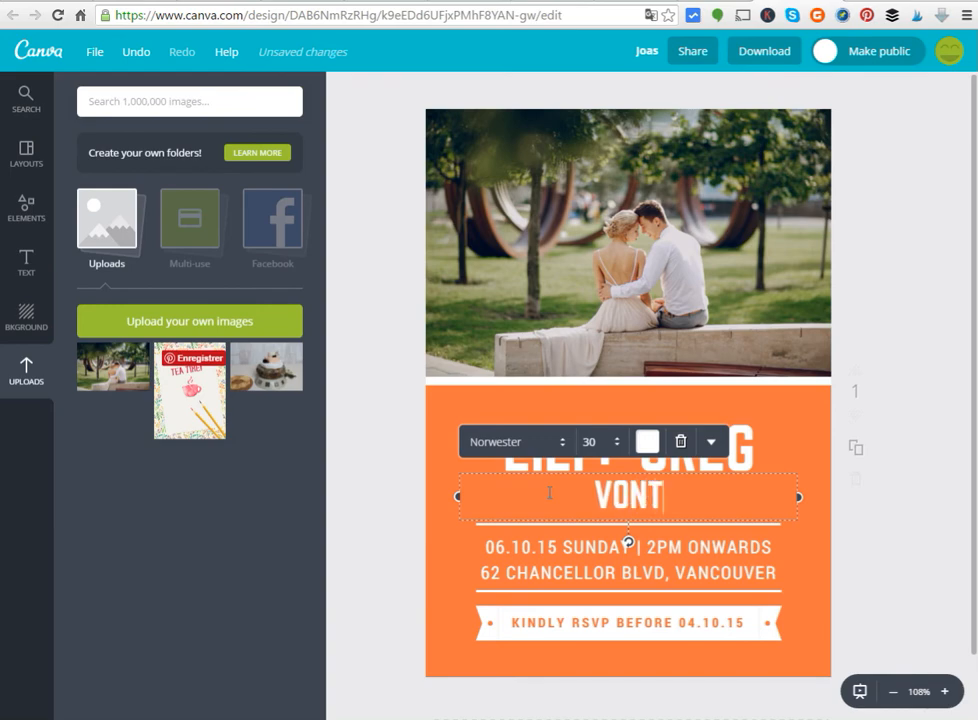
text( SE MAR)
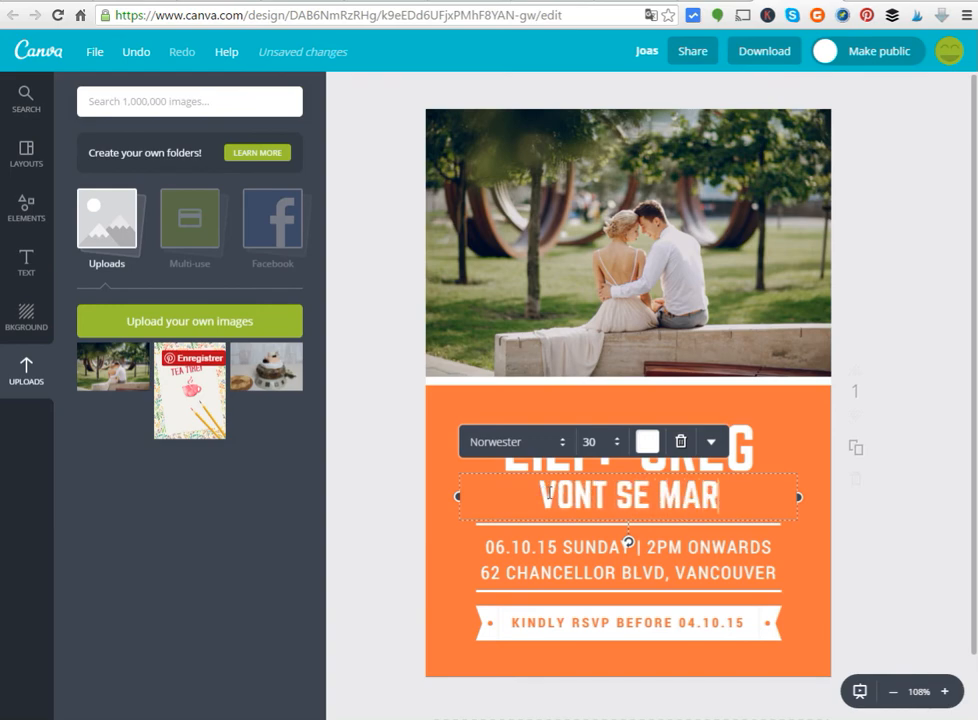
text(IER)
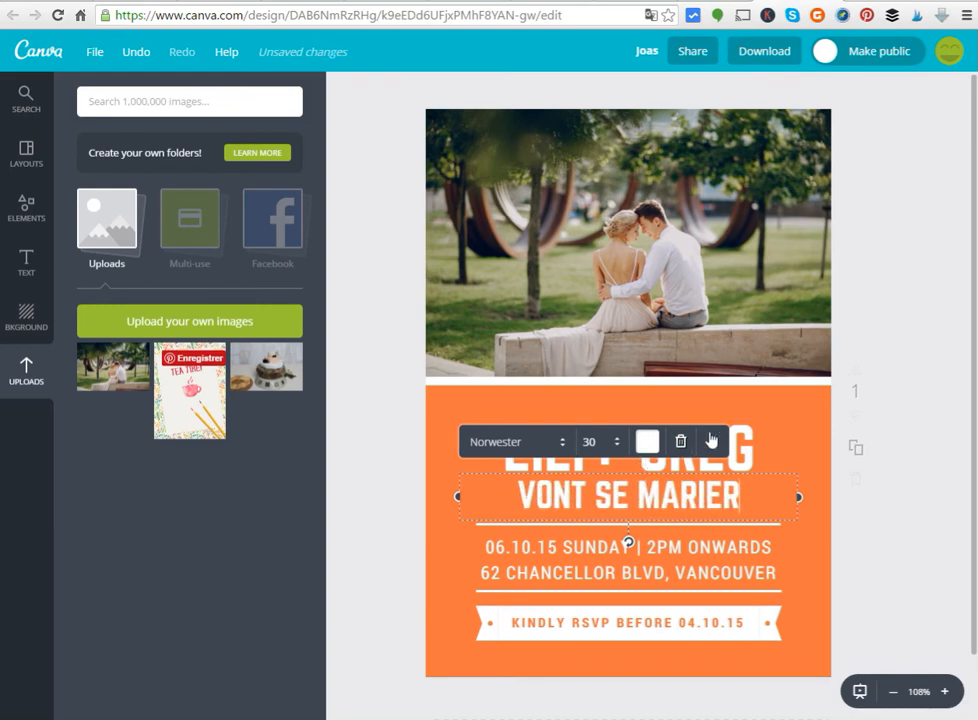
- Set the font size of the date and address text to 10
click(762, 546)
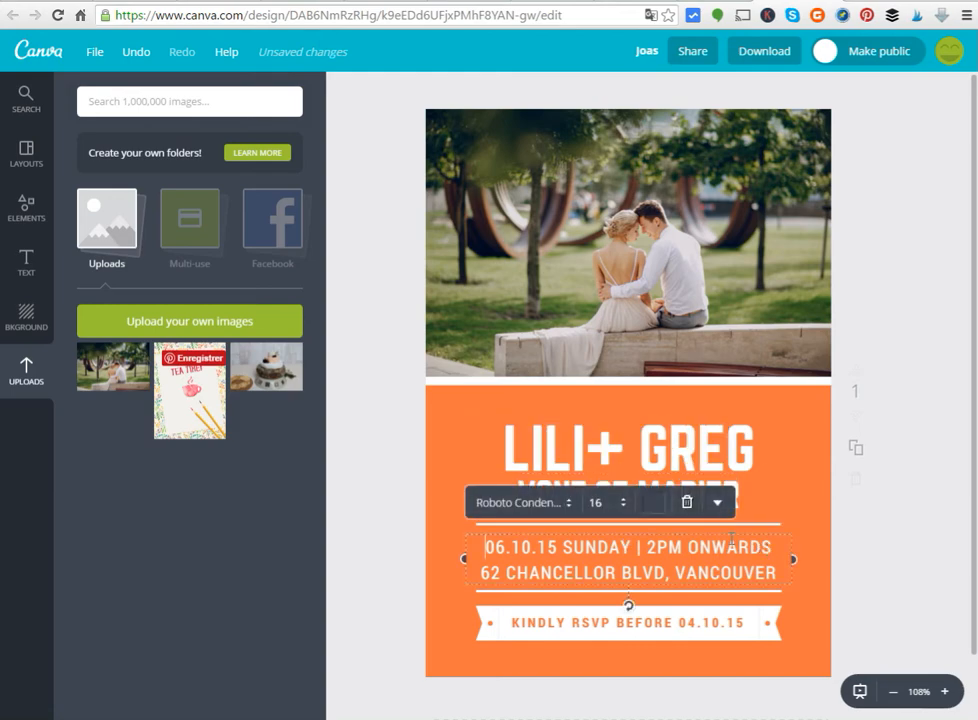
click(624, 511)
click(618, 549)
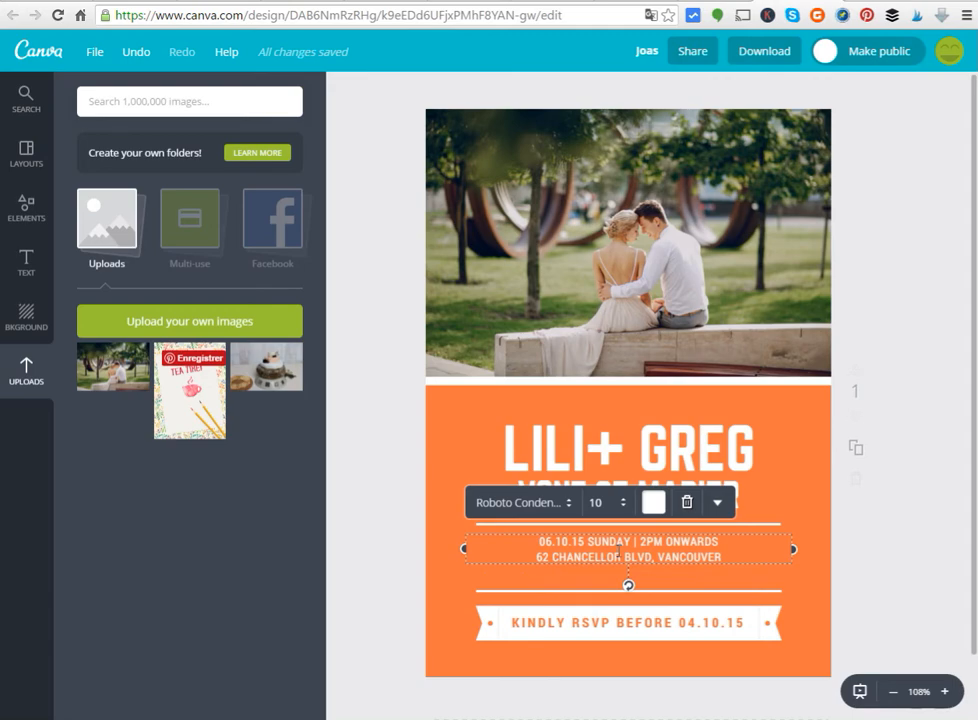
- Change the colour of the RSVP text in the white ribbon to light green from the default palette
click(607, 627)
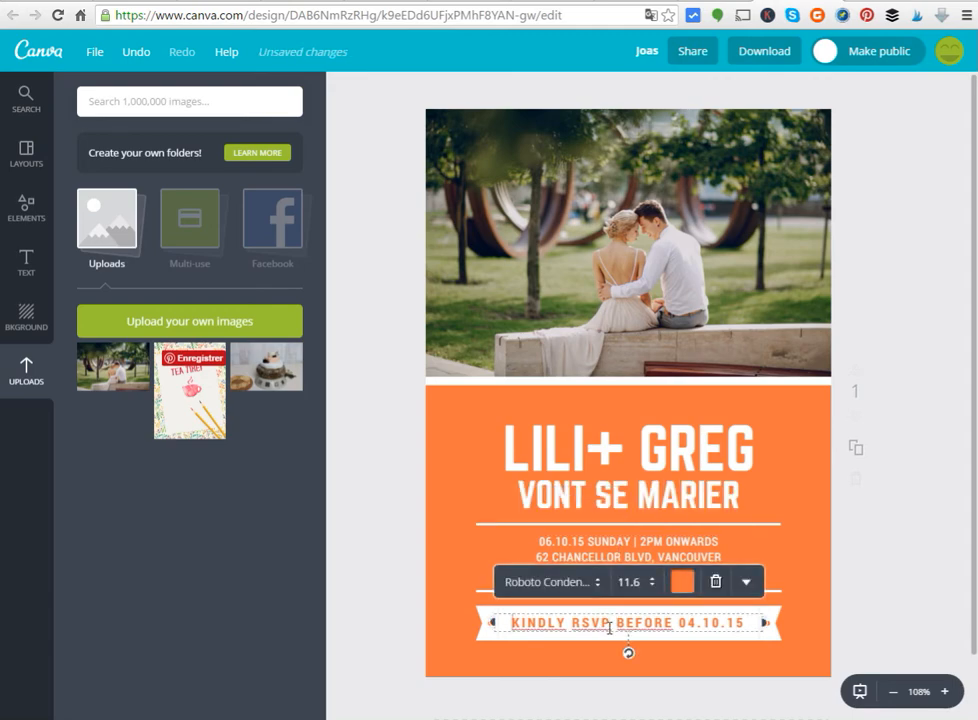
click(682, 581)
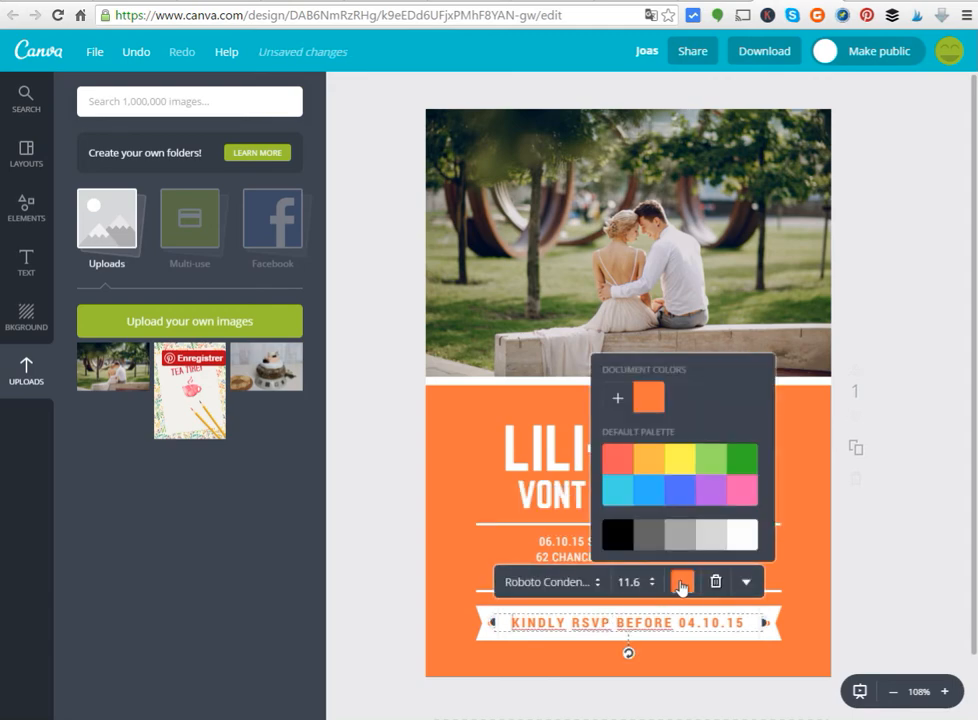
click(714, 461)
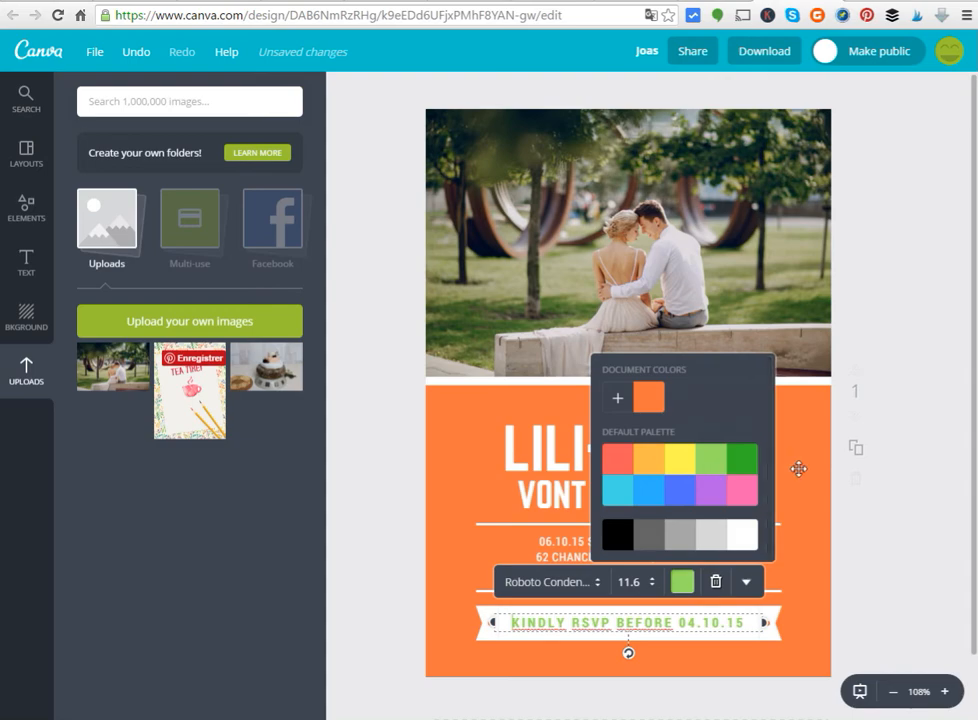
- Change the invitation's orange background colour to pink from the default palette
click(716, 648)
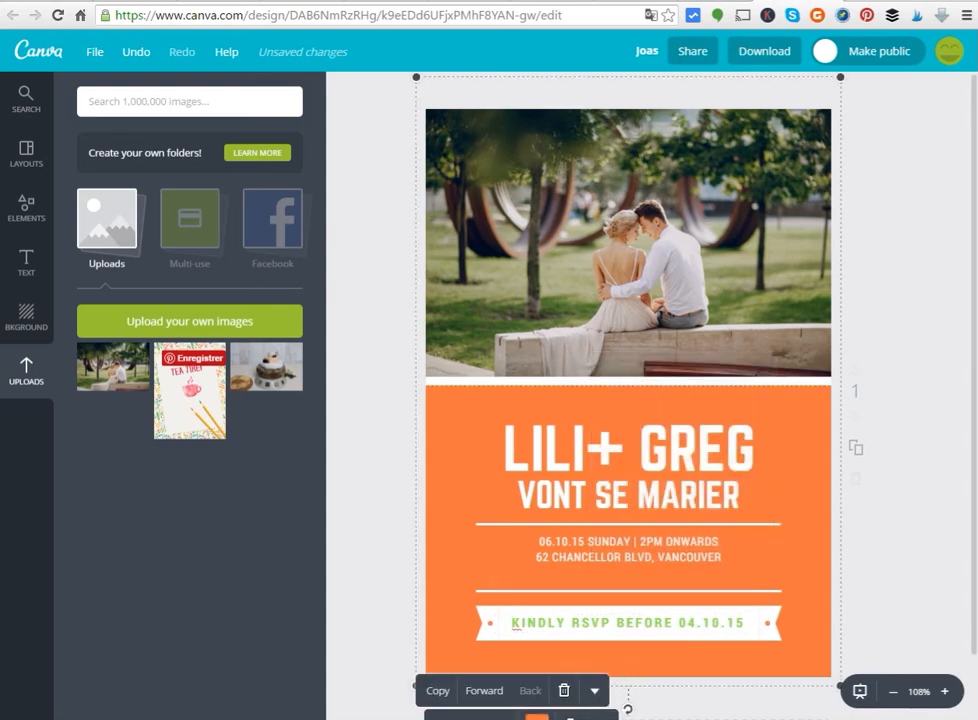
click(537, 716)
click(595, 632)
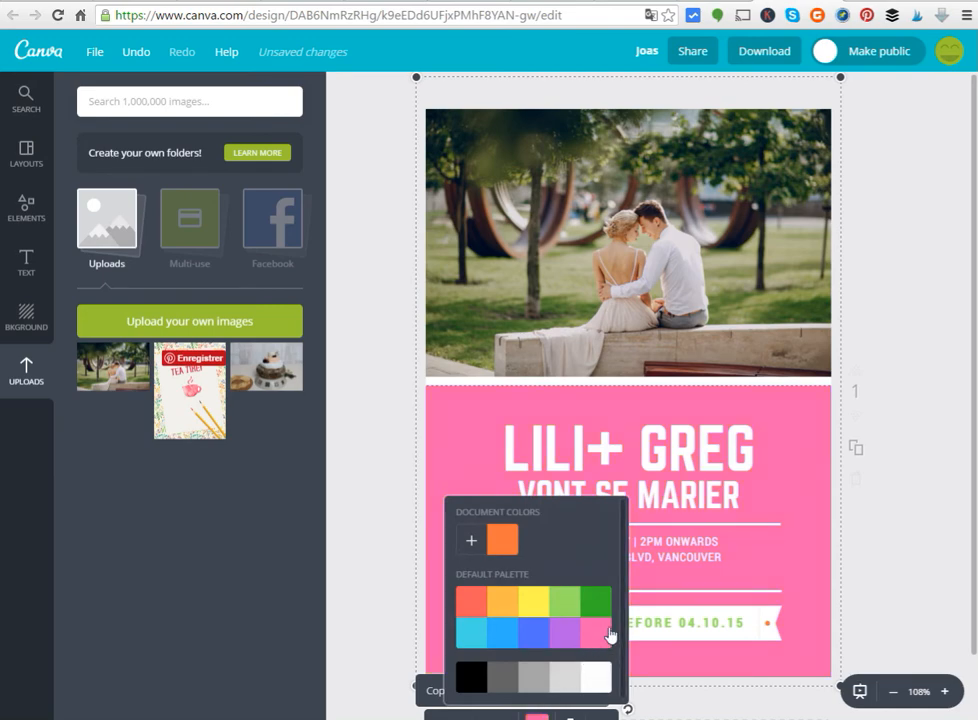
click(895, 425)
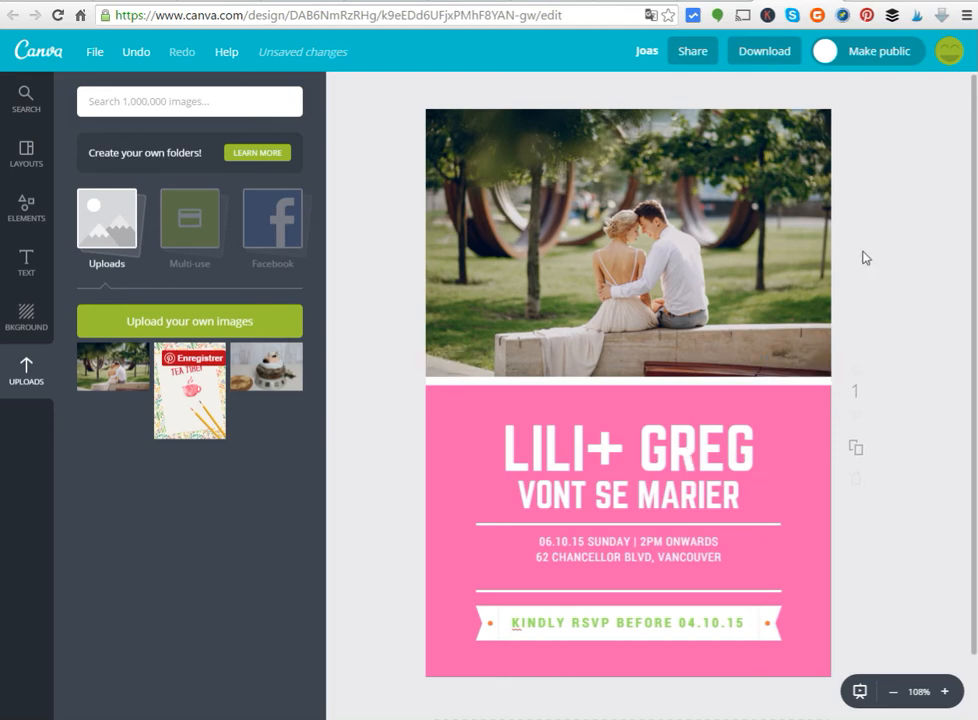
- Review the available download formats for the invitation, then close the list without downloading
click(768, 57)
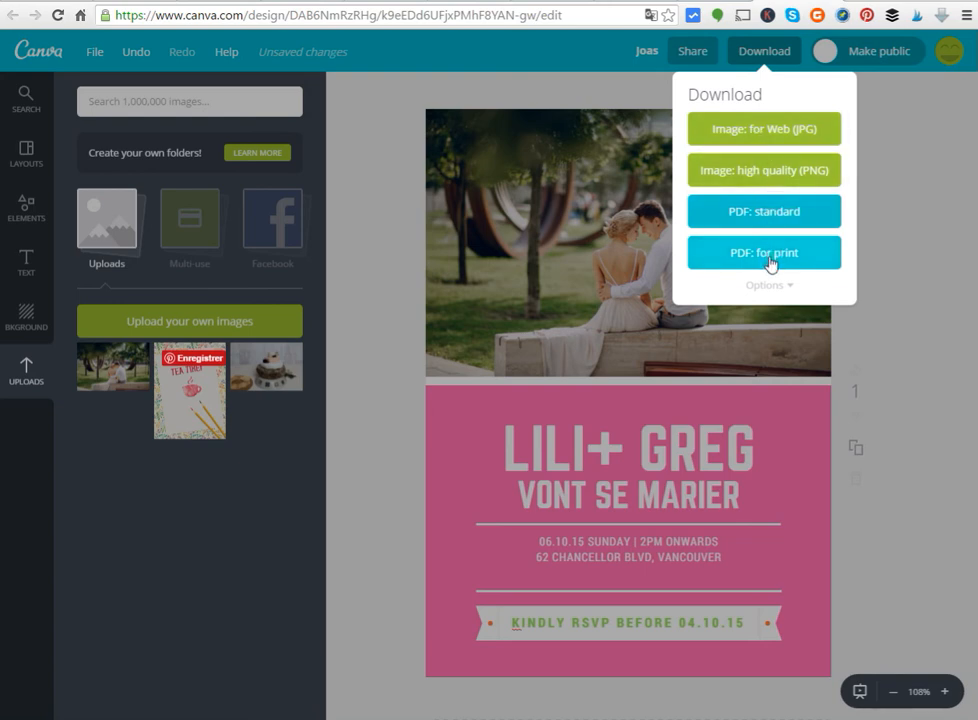
click(911, 130)
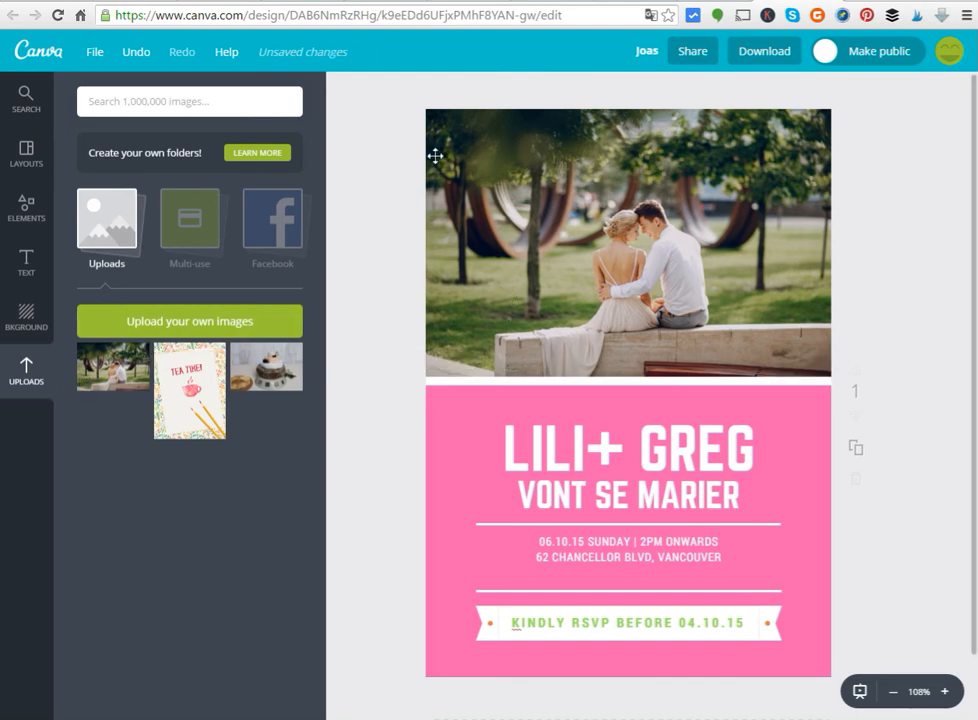
- Leave the wedding invitation for the home page and create a new Invitation (portrait) design from the Events category
click(43, 53)
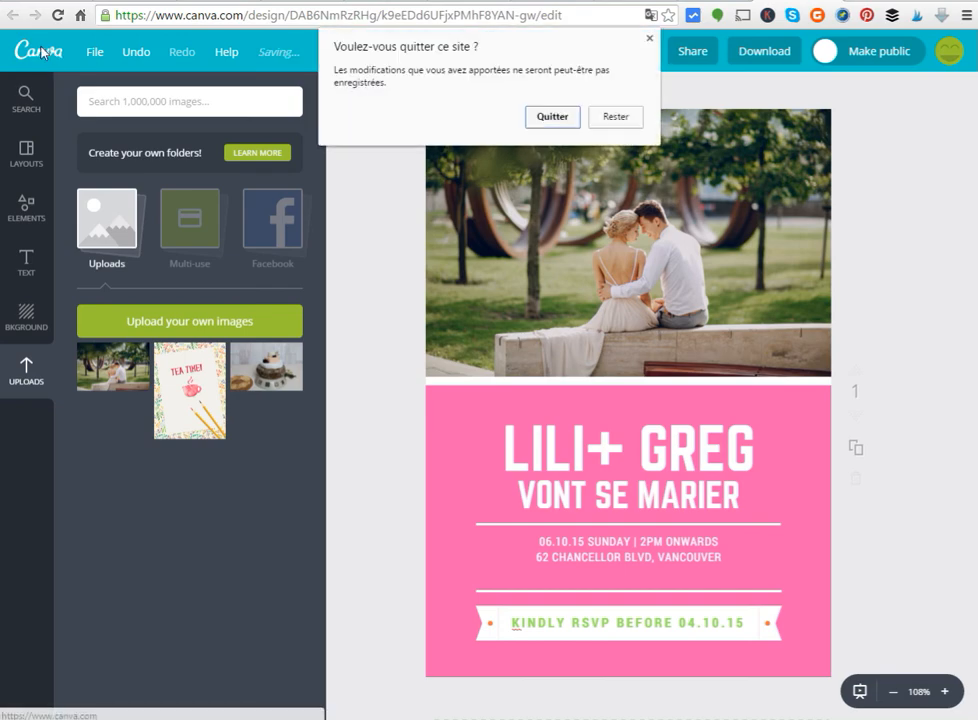
click(546, 116)
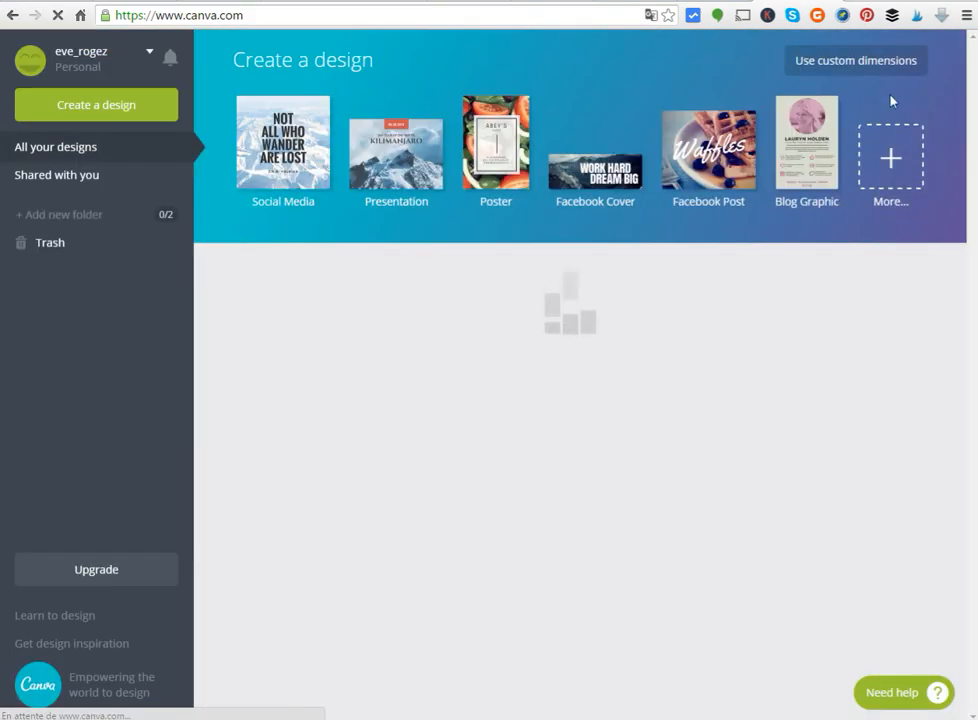
click(896, 158)
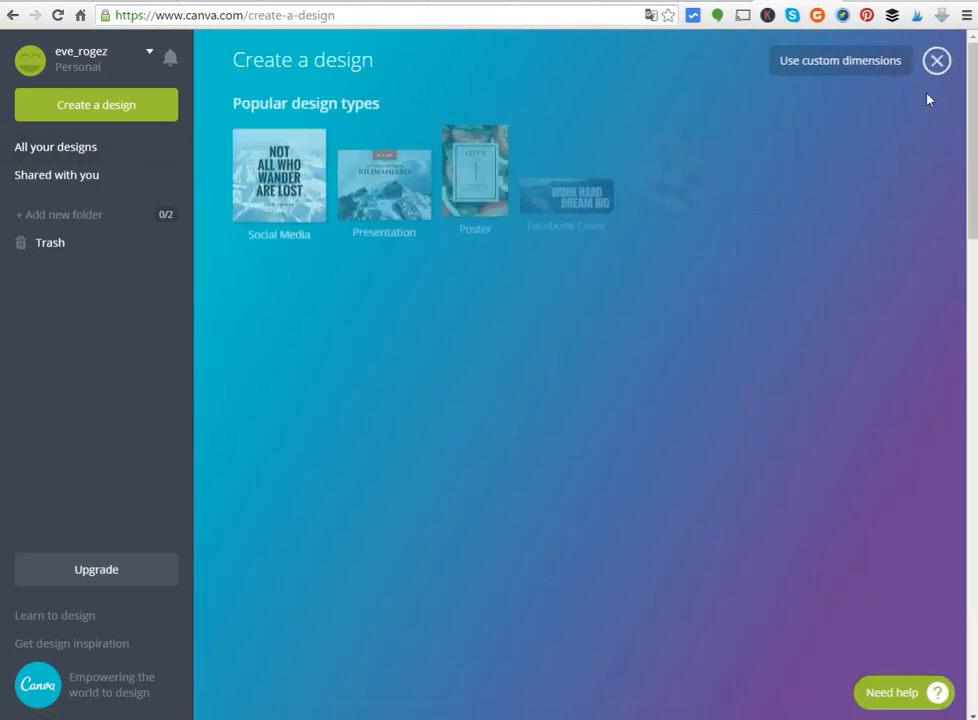
scroll(341, 465, down, 15)
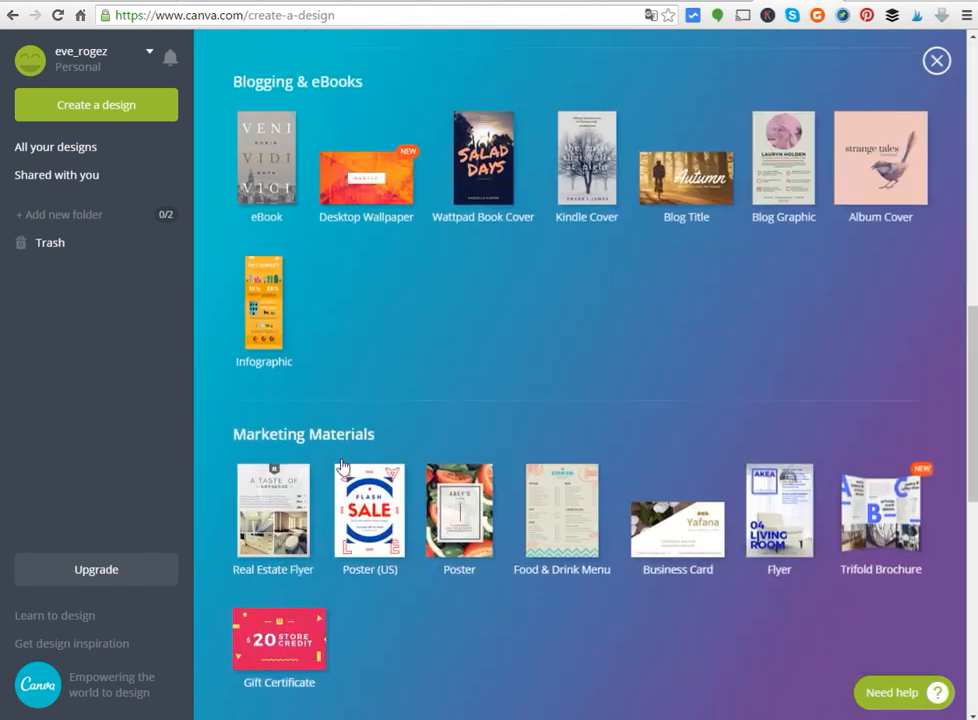
scroll(341, 465, down, 4)
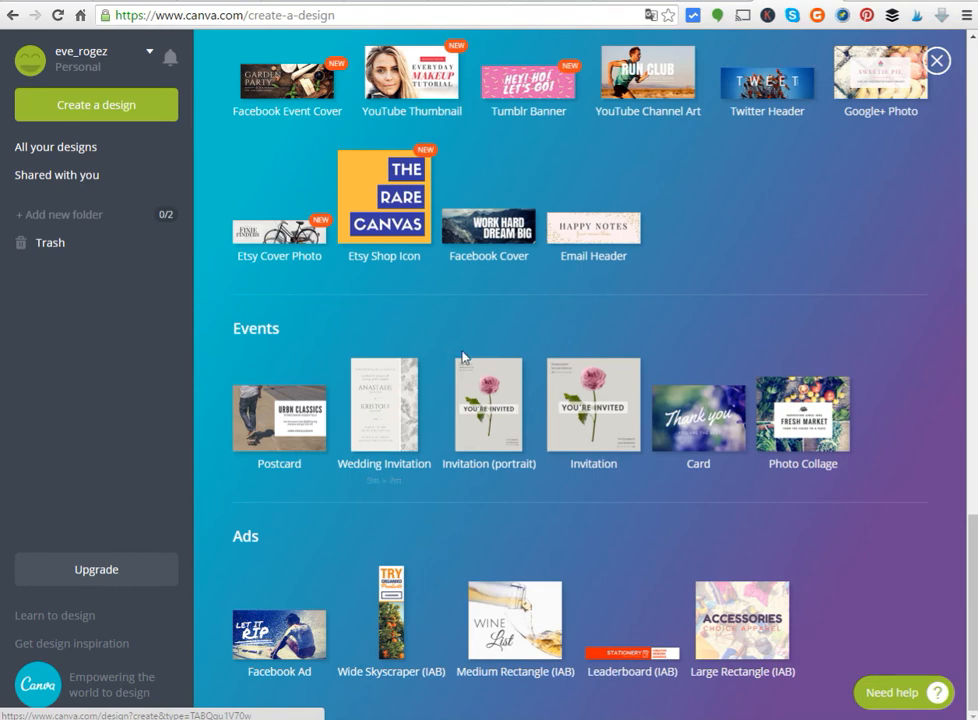
click(488, 416)
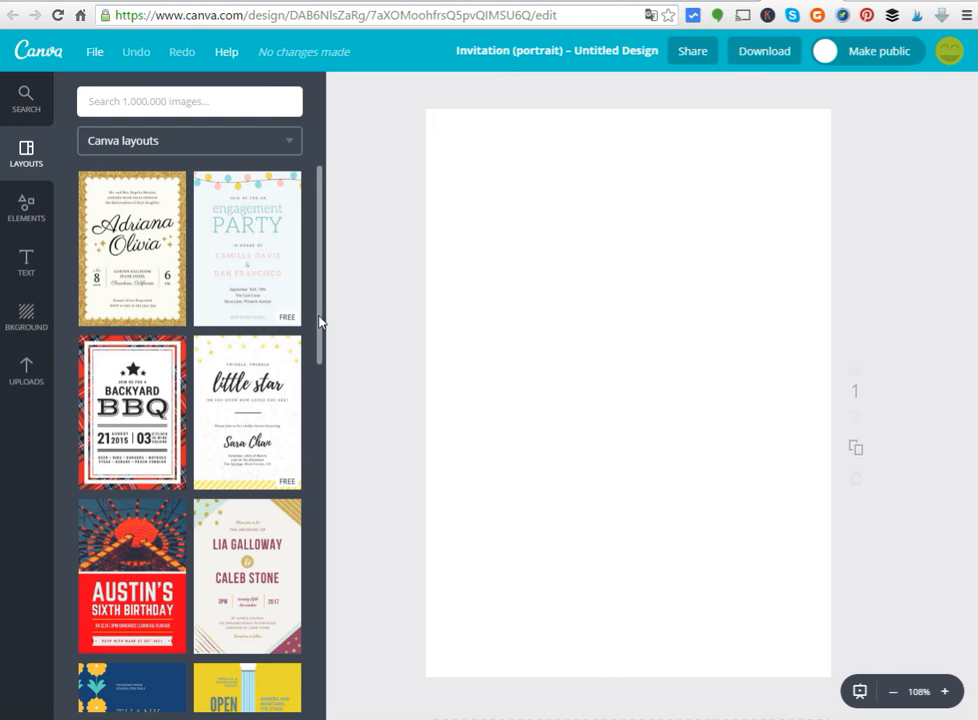
drag(320, 320, 349, 288)
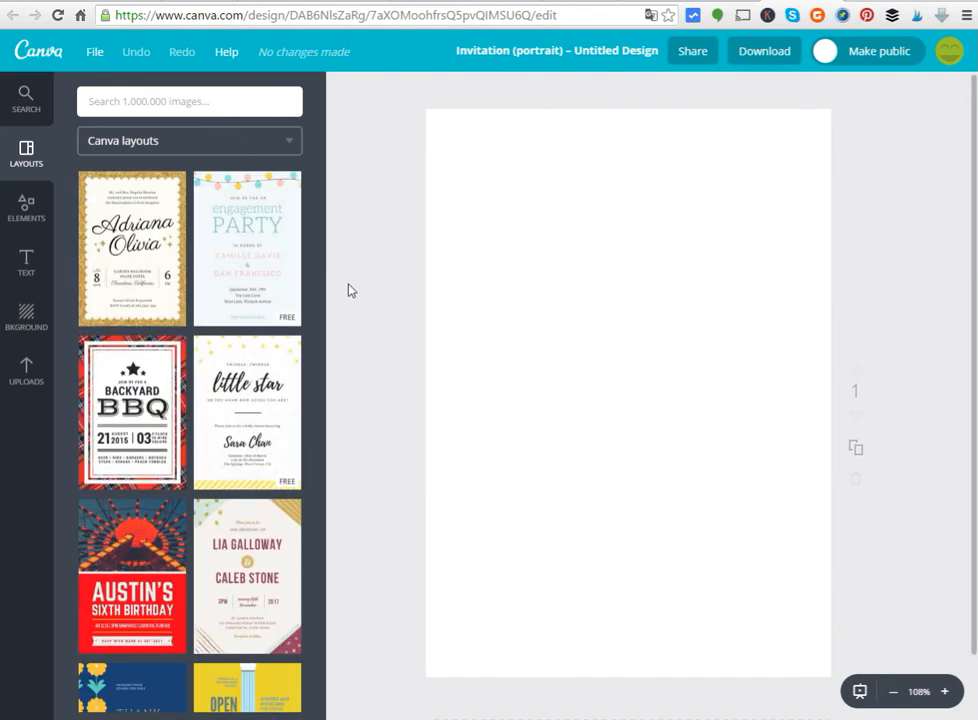